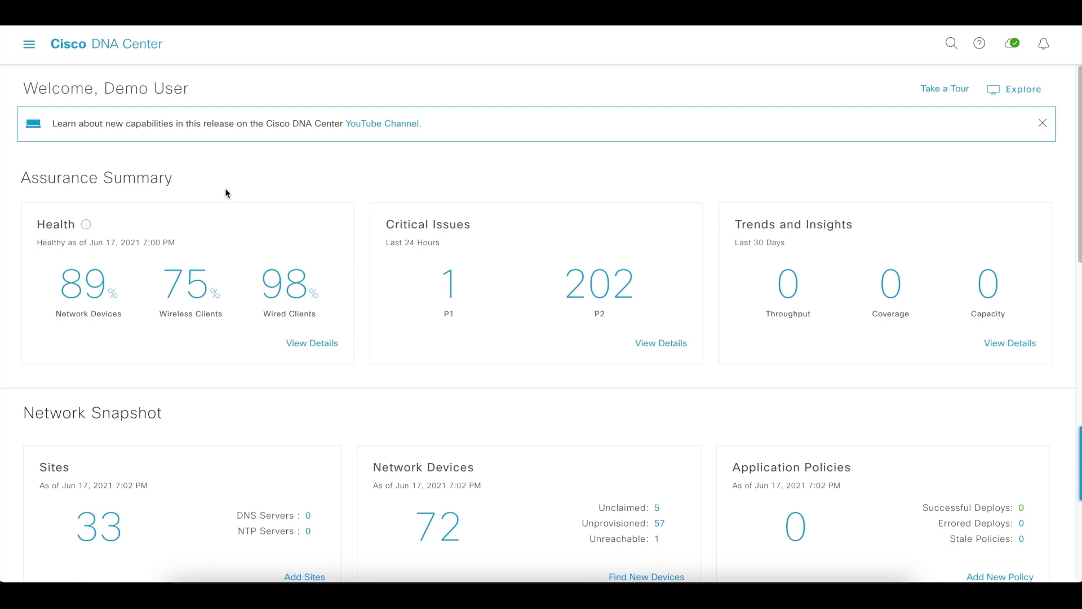
Open Assurance's AI Network Analytics Network Comparison page for the two buildings' 5 GHz throughput
{"action": "left_click", "coordinate": [29, 45]}
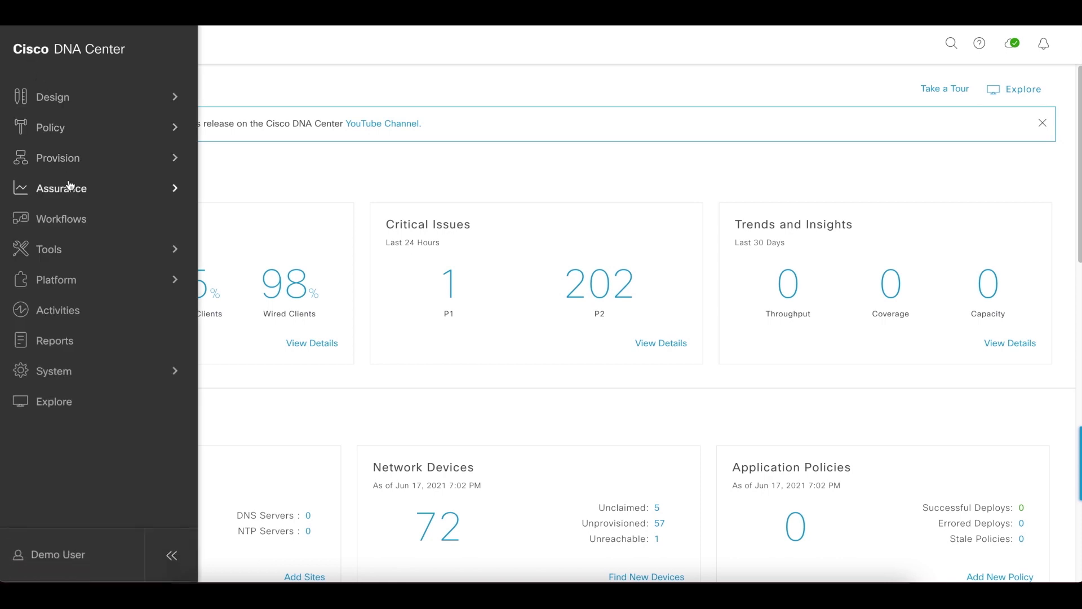
{"action": "mouse_move", "coordinate": [72, 190]}
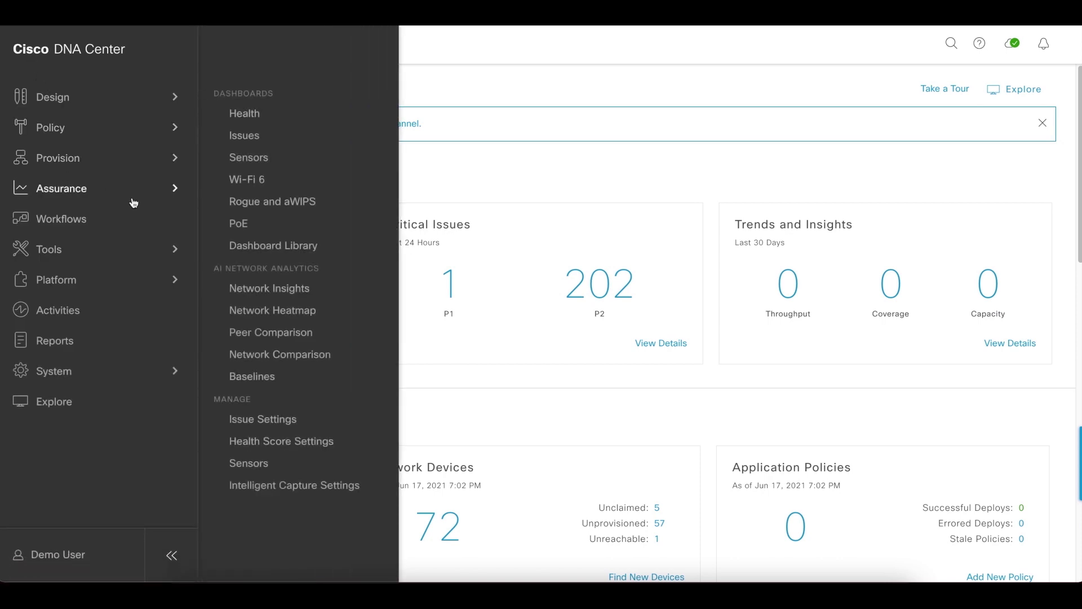
{"action": "left_click", "coordinate": [316, 358]}
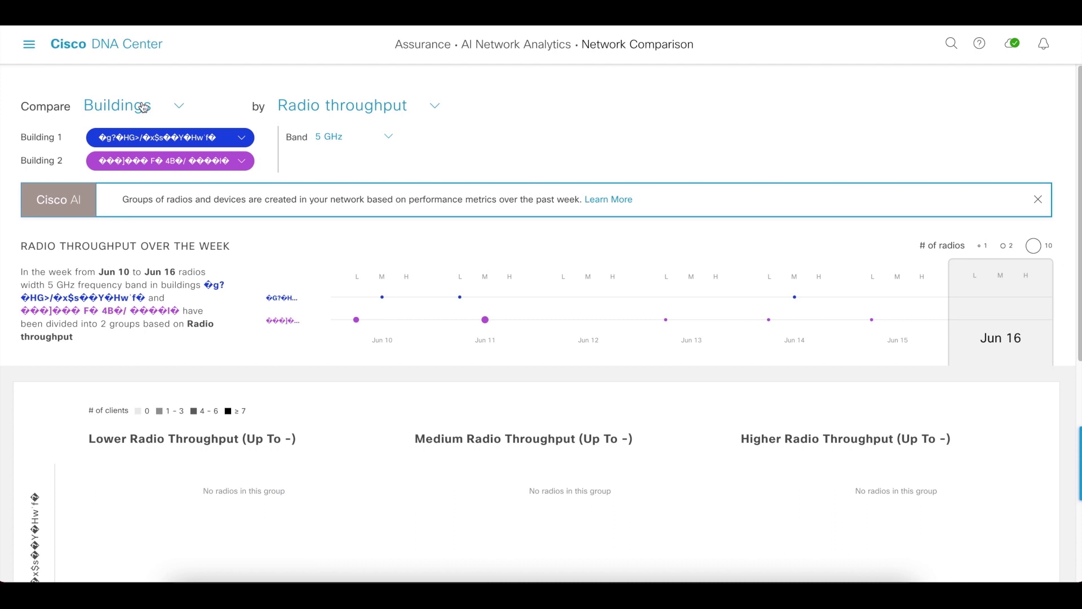
Browse the available comparison metrics, then the Compare options: Buildings, AP Models and Endpoints
{"action": "left_click", "coordinate": [401, 107]}
{"action": "scroll", "coordinate": [394, 165], "scroll_direction": "down", "scroll_amount": 4}
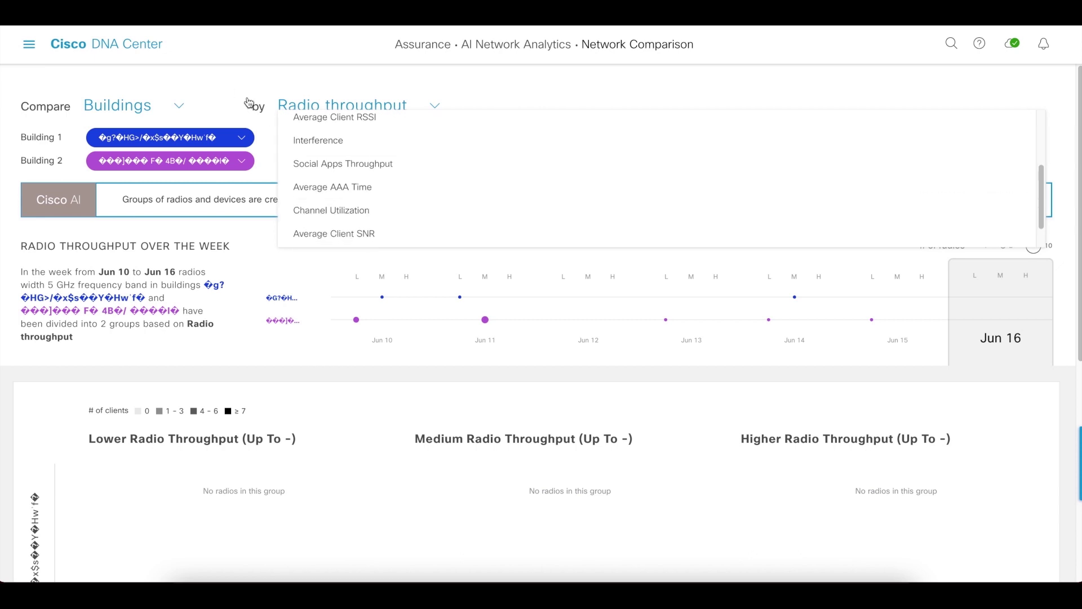
{"action": "left_click", "coordinate": [240, 79]}
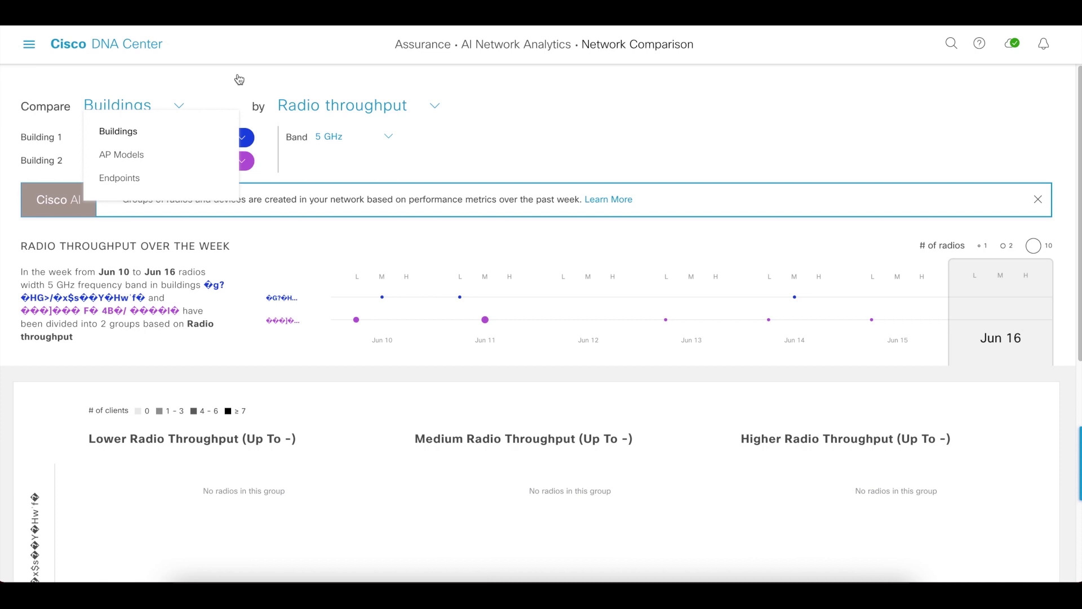
Compare Apple iPads versus iPhones by Average Onboarding Time and review Jun 10's slower, medium and faster groups
{"action": "left_click", "coordinate": [125, 179]}
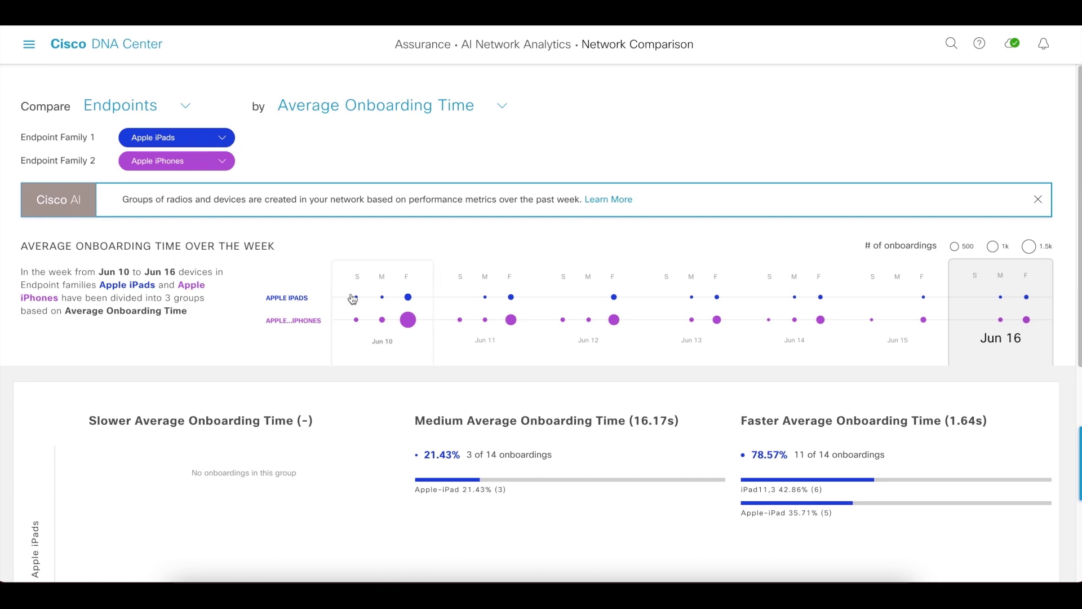
{"action": "left_click", "coordinate": [406, 317]}
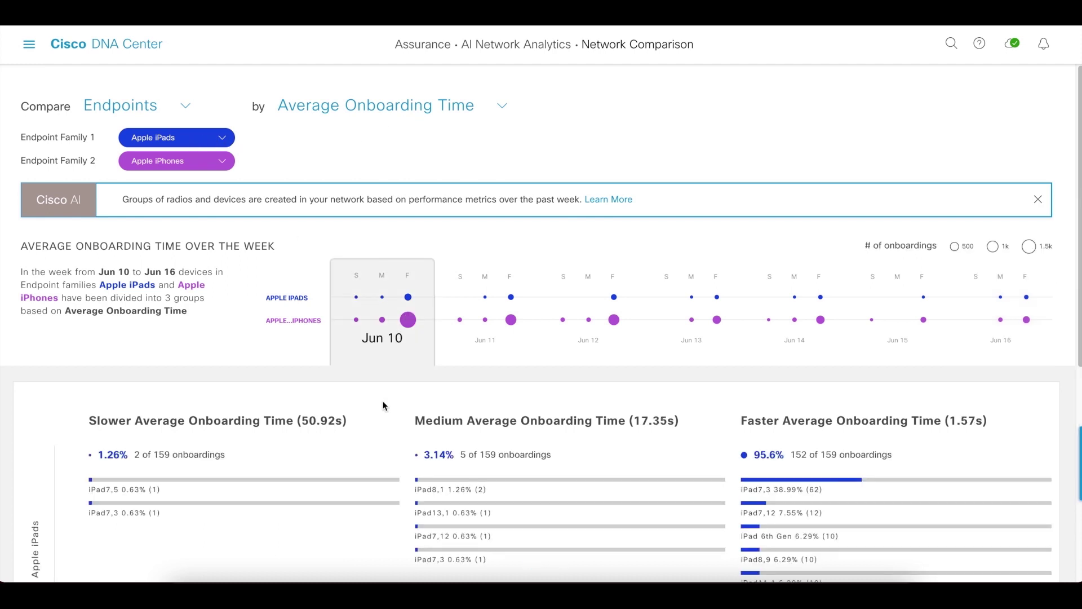
{"action": "scroll", "coordinate": [384, 406], "scroll_direction": "down", "scroll_amount": 4}
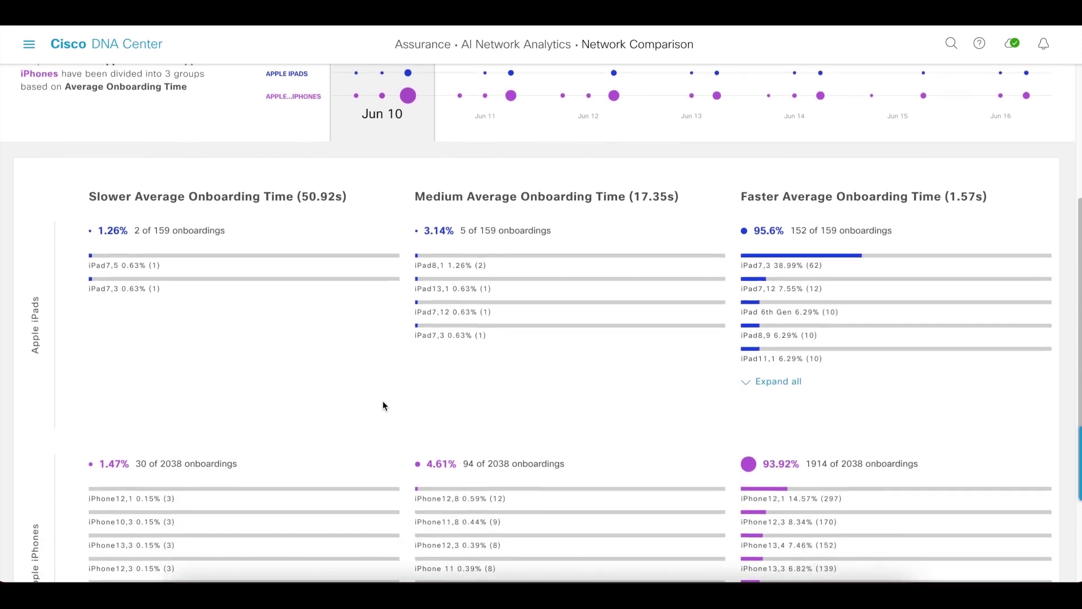
{"action": "scroll", "coordinate": [383, 406], "scroll_direction": "down", "scroll_amount": 1}
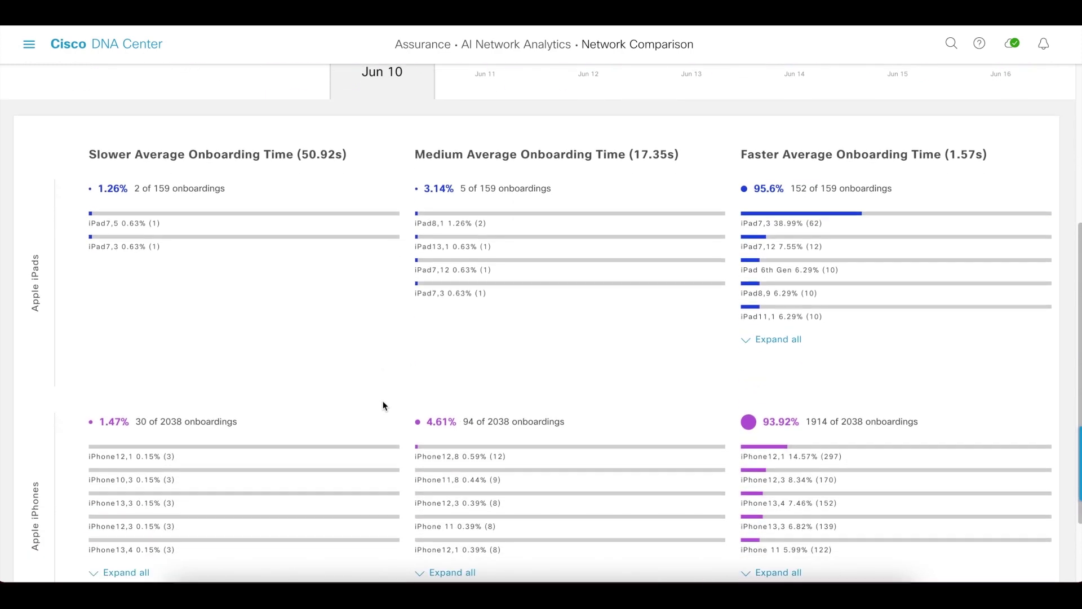
{"action": "scroll", "coordinate": [384, 406], "scroll_direction": "down", "scroll_amount": 1}
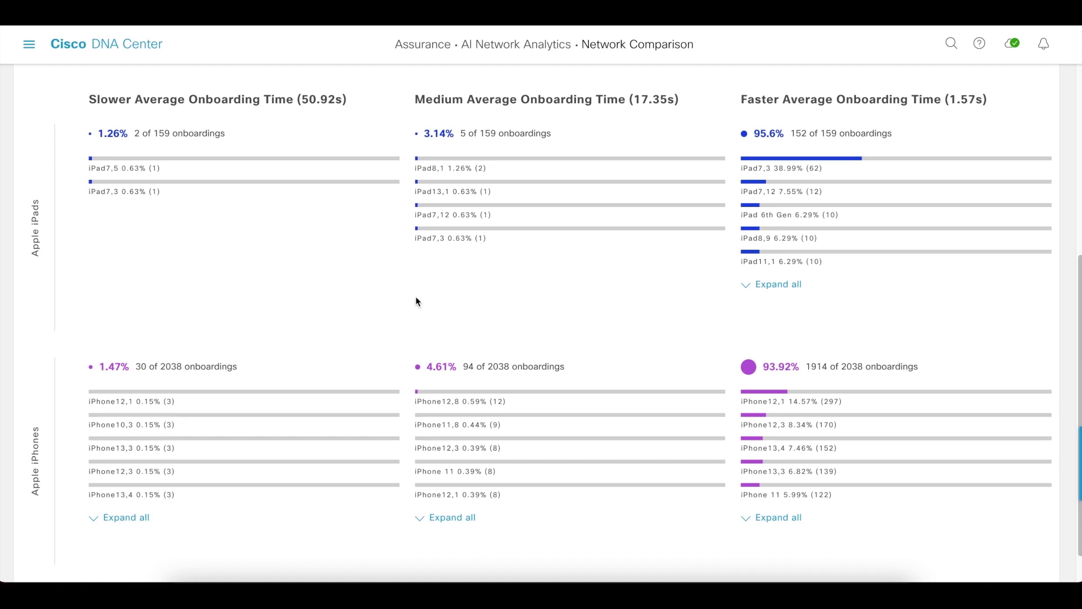
{"action": "scroll", "coordinate": [416, 302], "scroll_direction": "up", "scroll_amount": 6}
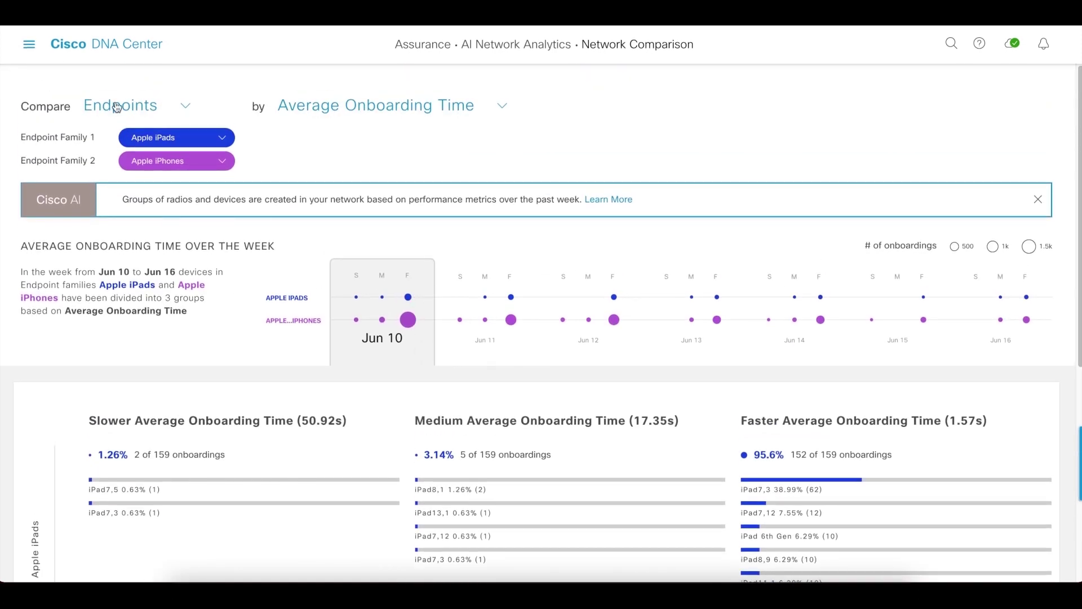
Go to the Assurance Health dashboard's Network view and scroll to the device table
{"action": "left_click", "coordinate": [30, 48]}
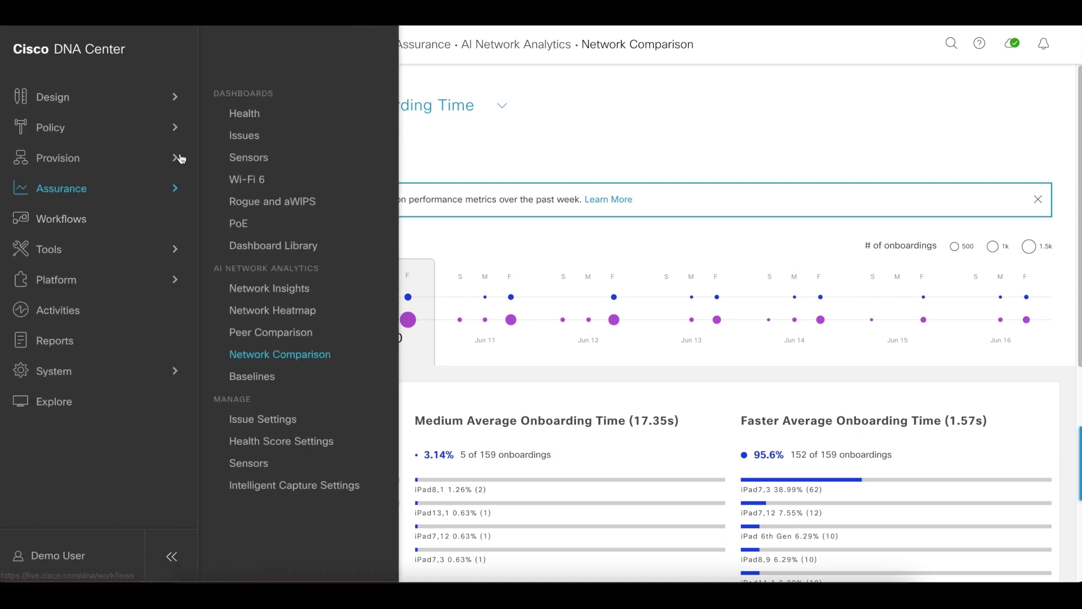
{"action": "left_click", "coordinate": [249, 114]}
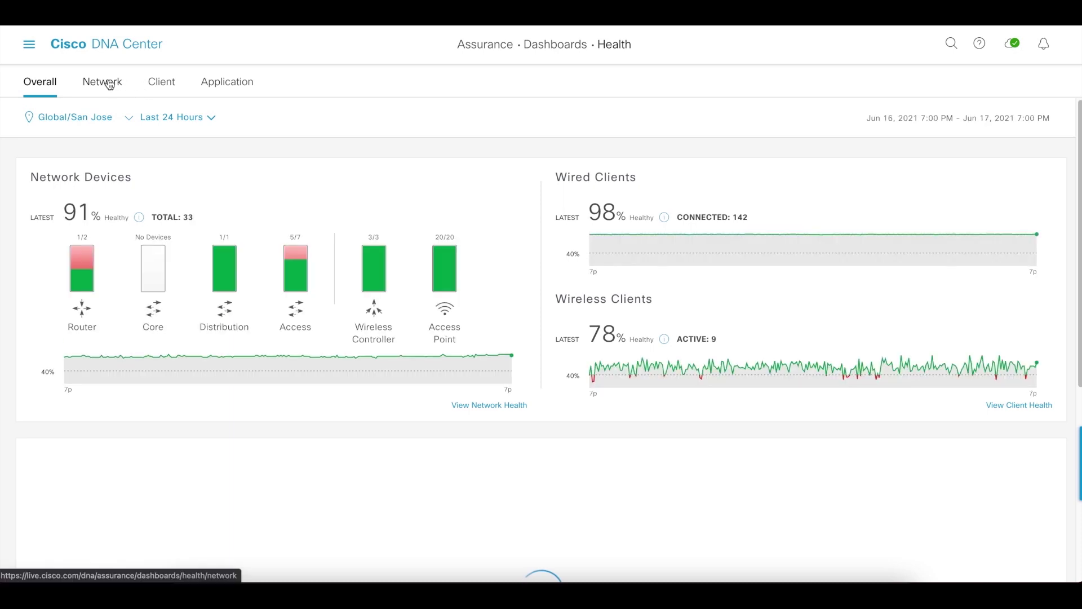
{"action": "left_click", "coordinate": [102, 82]}
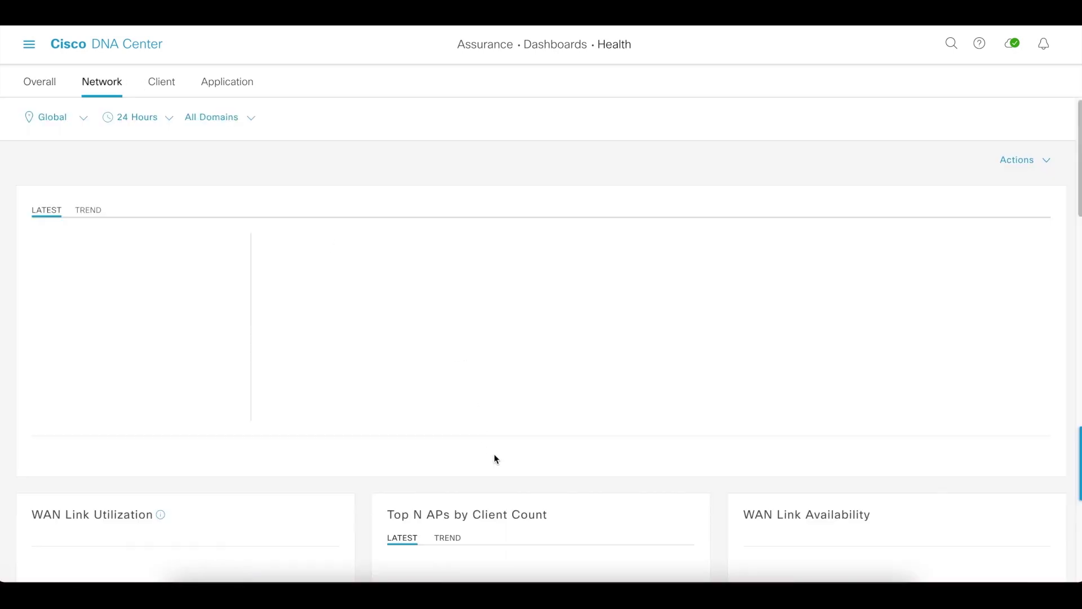
{"action": "scroll", "coordinate": [494, 454], "scroll_direction": "down", "scroll_amount": 5}
{"action": "scroll", "coordinate": [494, 454], "scroll_direction": "down", "scroll_amount": 10}
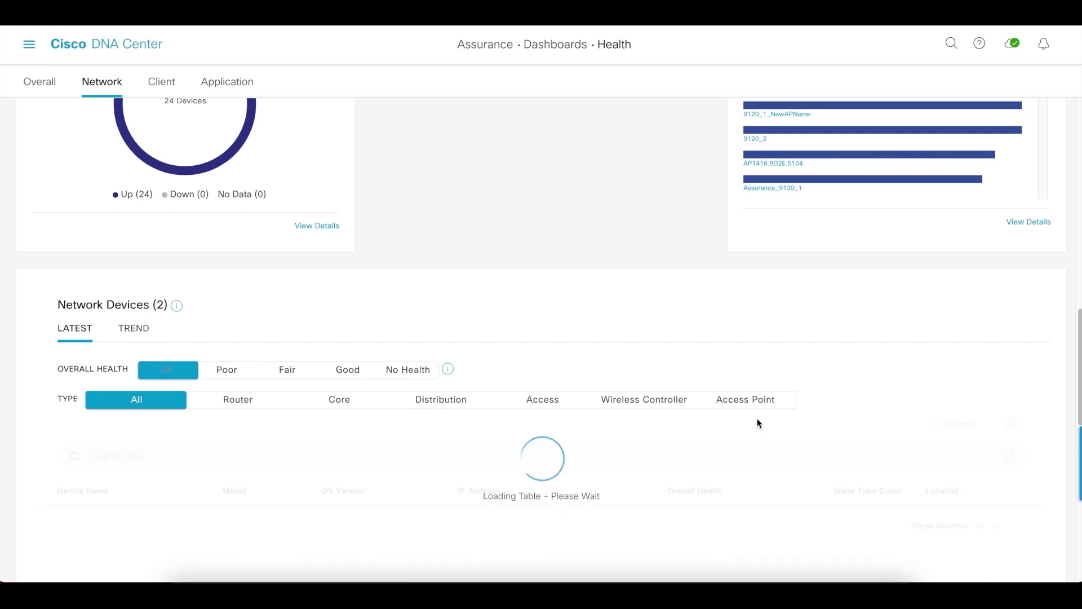
Filter the device table to Access Points and open the Device 360 for AP 9120_3
{"action": "left_click", "coordinate": [767, 402]}
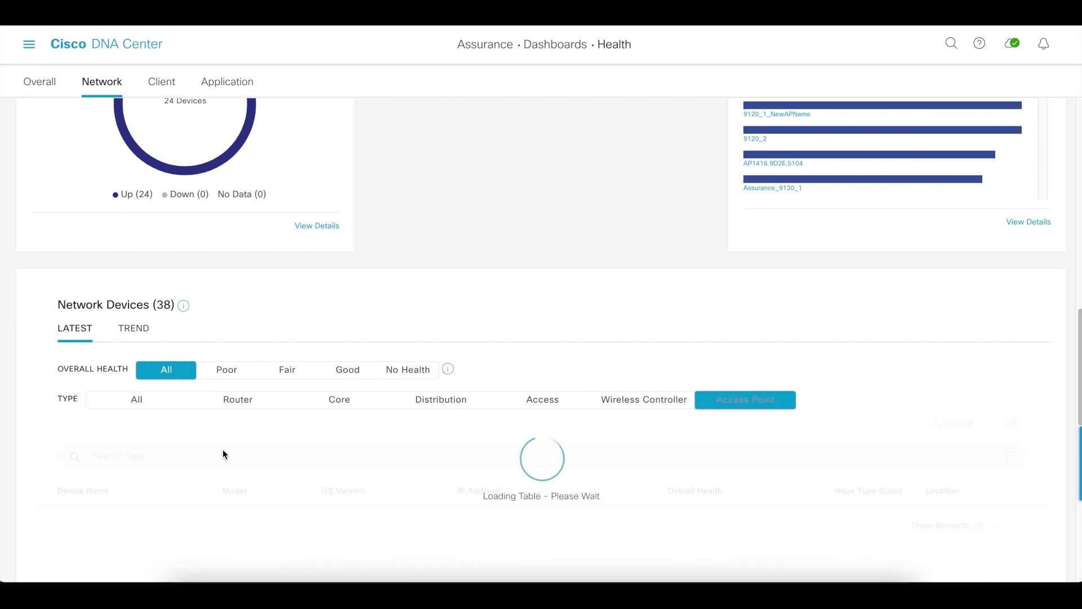
{"action": "scroll", "coordinate": [169, 457], "scroll_direction": "down", "scroll_amount": 2}
{"action": "left_click", "coordinate": [89, 474]}
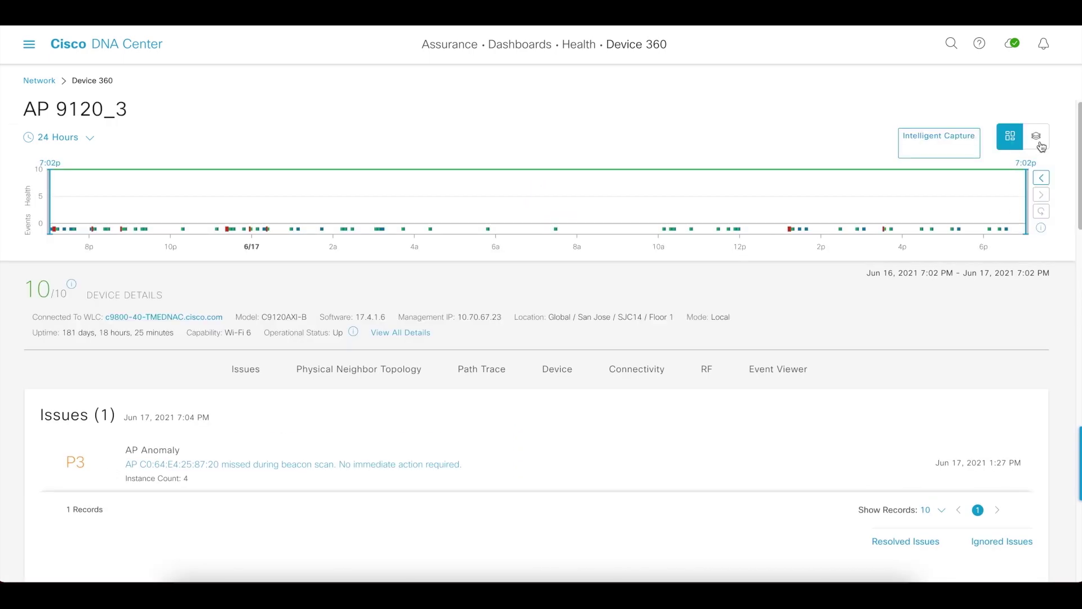
Show AP 9120_3 on the floor heatmap and list its radios as a table
{"action": "left_click", "coordinate": [1037, 141]}
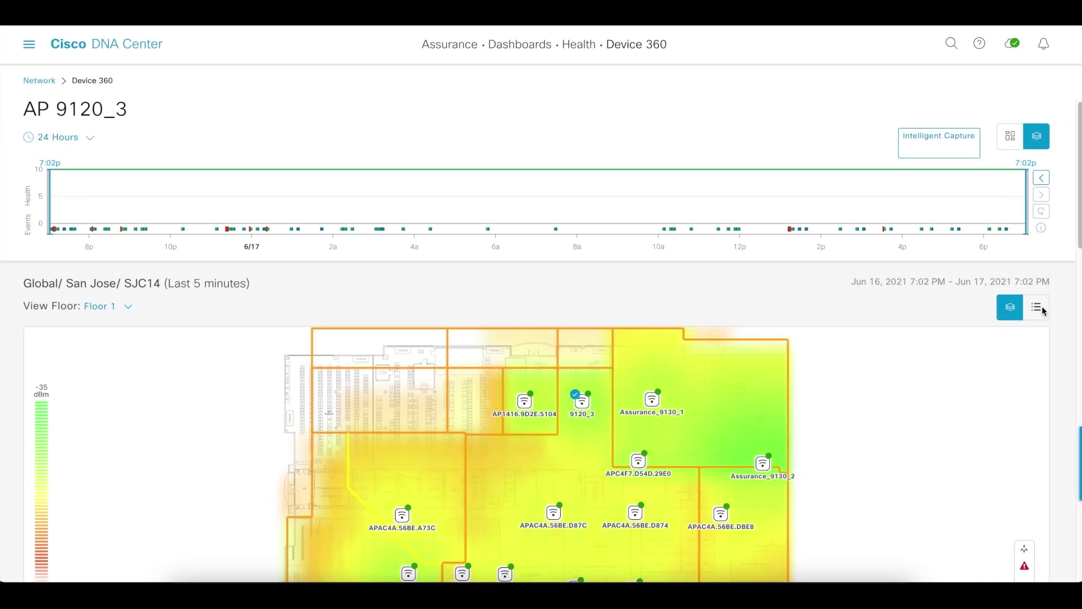
{"action": "left_click", "coordinate": [1045, 312]}
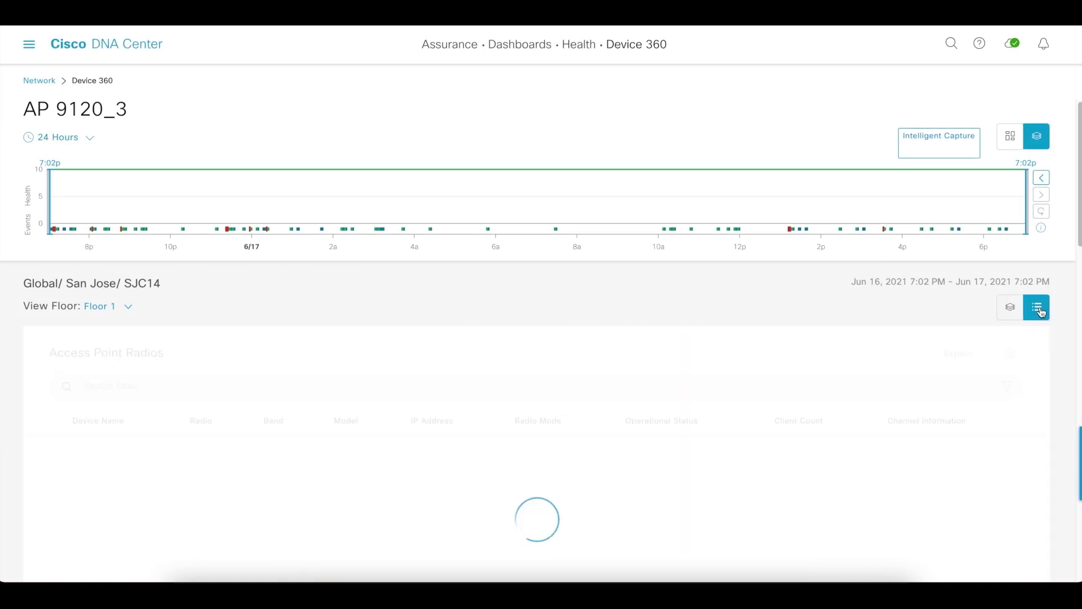
{"action": "scroll", "coordinate": [648, 330], "scroll_direction": "down", "scroll_amount": 2}
{"action": "scroll", "coordinate": [648, 326], "scroll_direction": "down", "scroll_amount": 2}
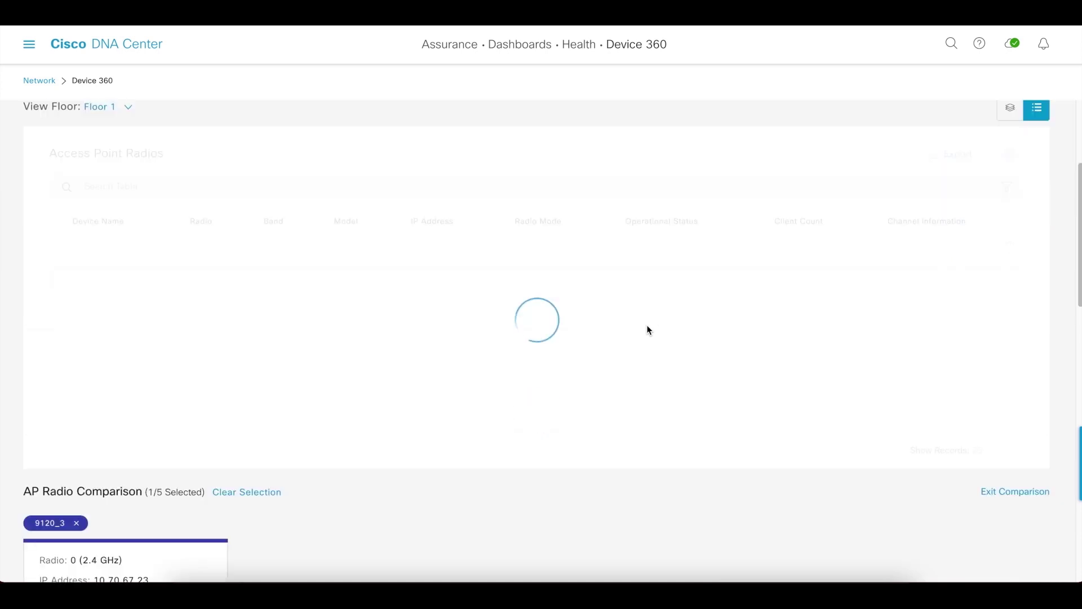
Add the 9120_3 5 GHz radio to the comparison and review the comparative metrics down to Noise
{"action": "left_click", "coordinate": [647, 330]}
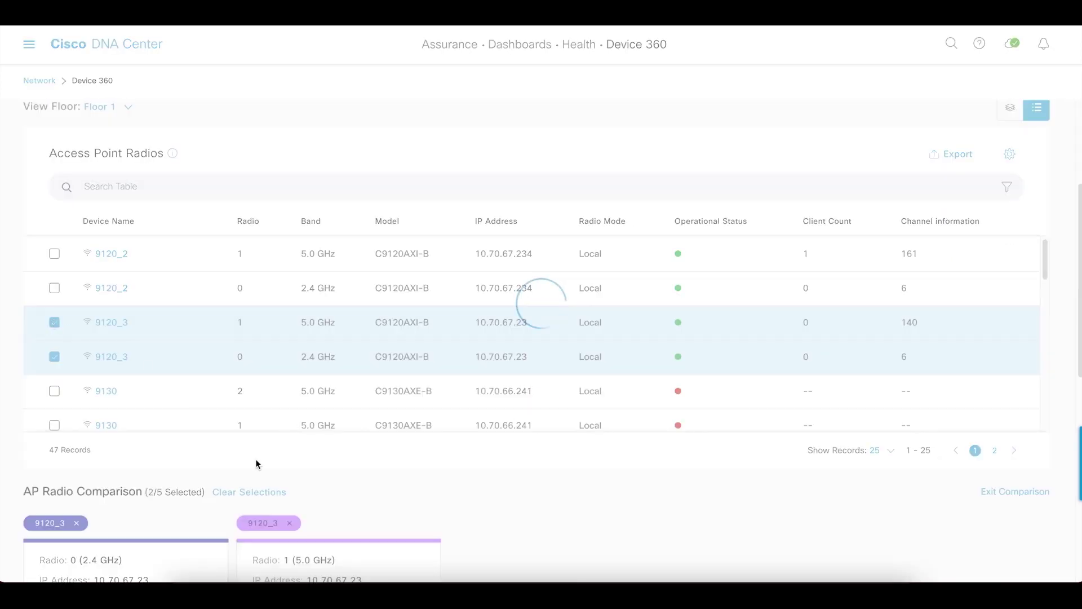
{"action": "scroll", "coordinate": [256, 459], "scroll_direction": "down", "scroll_amount": 5}
{"action": "scroll", "coordinate": [255, 458], "scroll_direction": "down", "scroll_amount": 5}
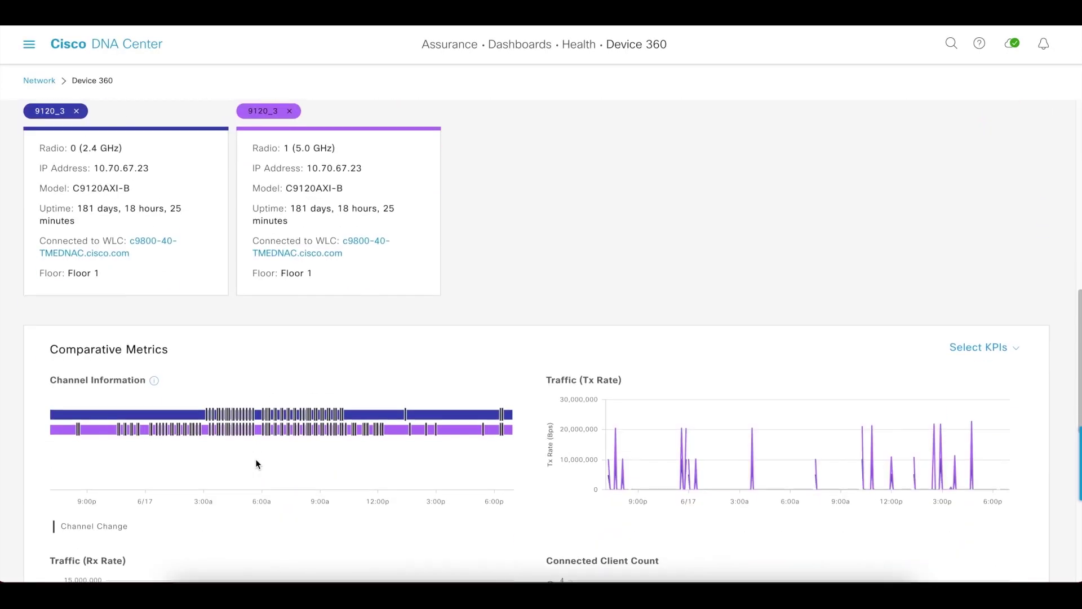
{"action": "scroll", "coordinate": [256, 460], "scroll_direction": "down", "scroll_amount": 1}
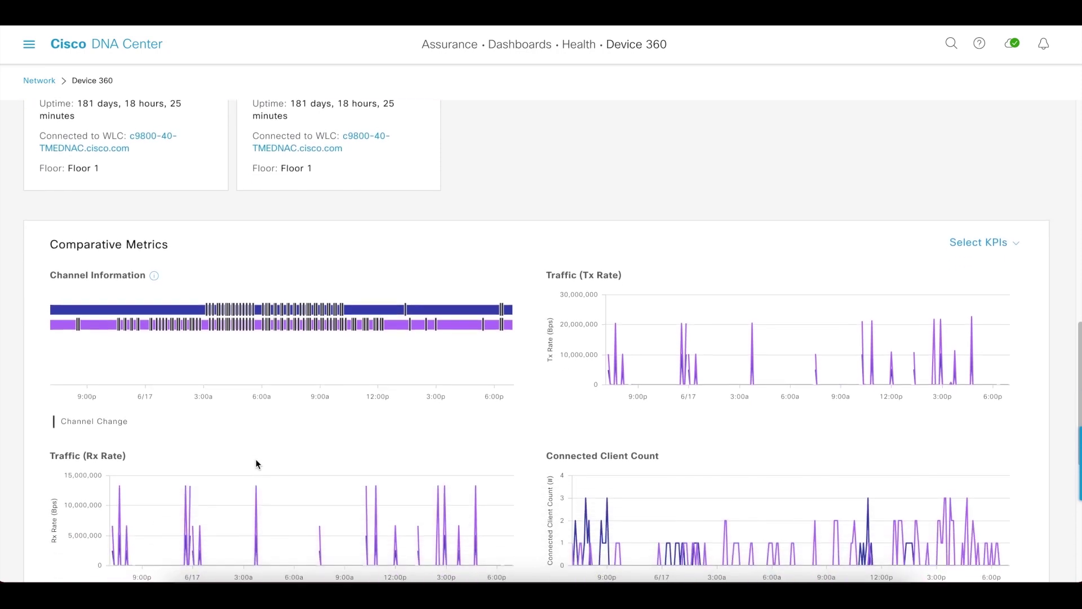
{"action": "scroll", "coordinate": [256, 464], "scroll_direction": "down", "scroll_amount": 2}
{"action": "scroll", "coordinate": [256, 464], "scroll_direction": "down", "scroll_amount": 2}
{"action": "scroll", "coordinate": [256, 464], "scroll_direction": "down", "scroll_amount": 1}
{"action": "scroll", "coordinate": [256, 464], "scroll_direction": "down", "scroll_amount": 2}
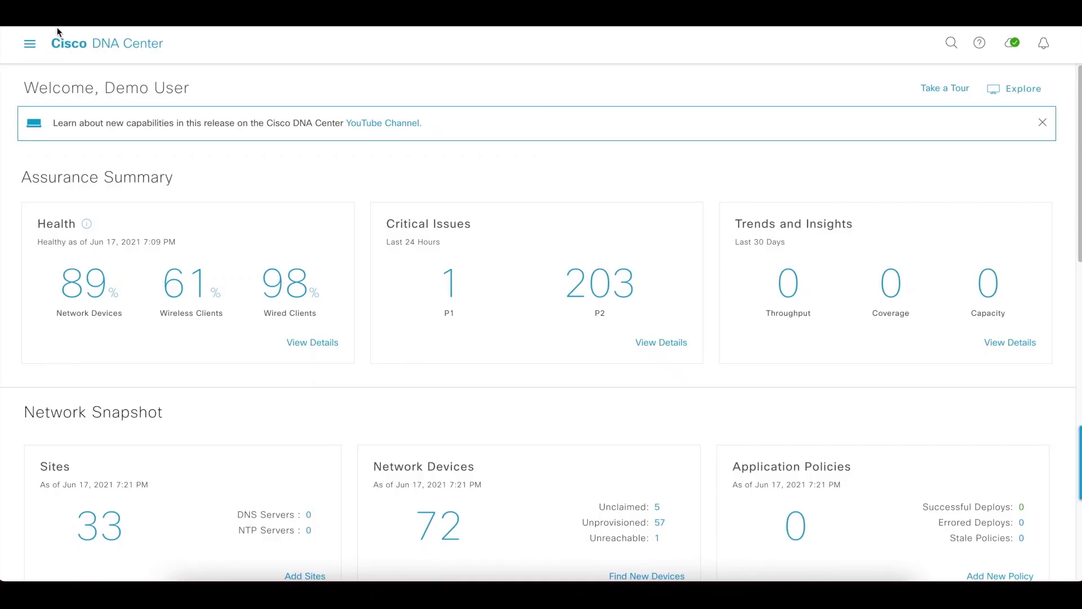
Open the June 2021 Network Heatmap and switch its KPI from Client count to Interference
{"action": "left_click", "coordinate": [31, 45]}
{"action": "mouse_move", "coordinate": [54, 190]}
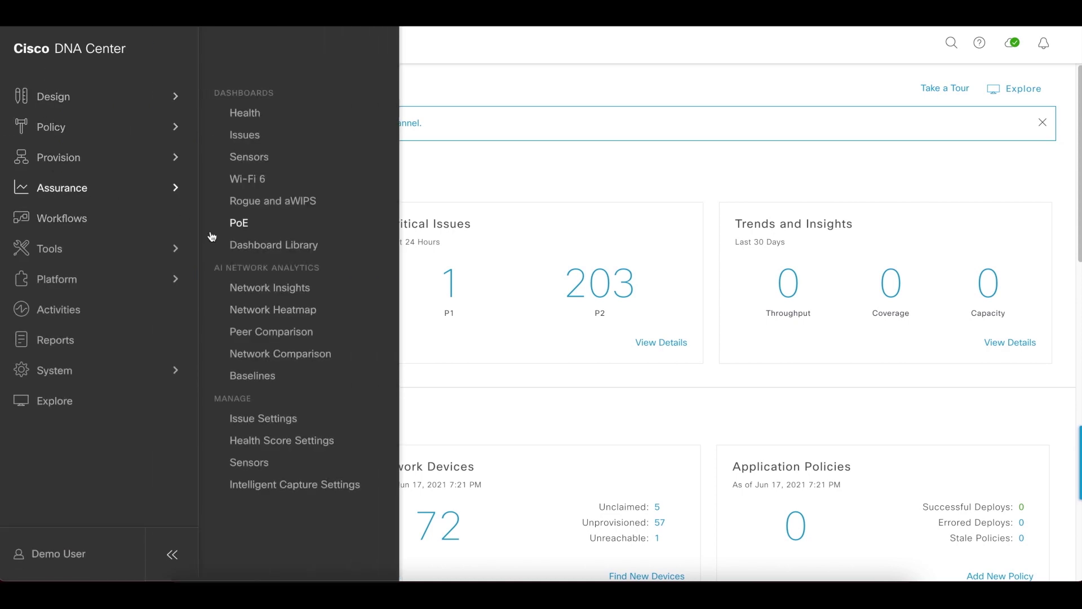
{"action": "left_click", "coordinate": [288, 309]}
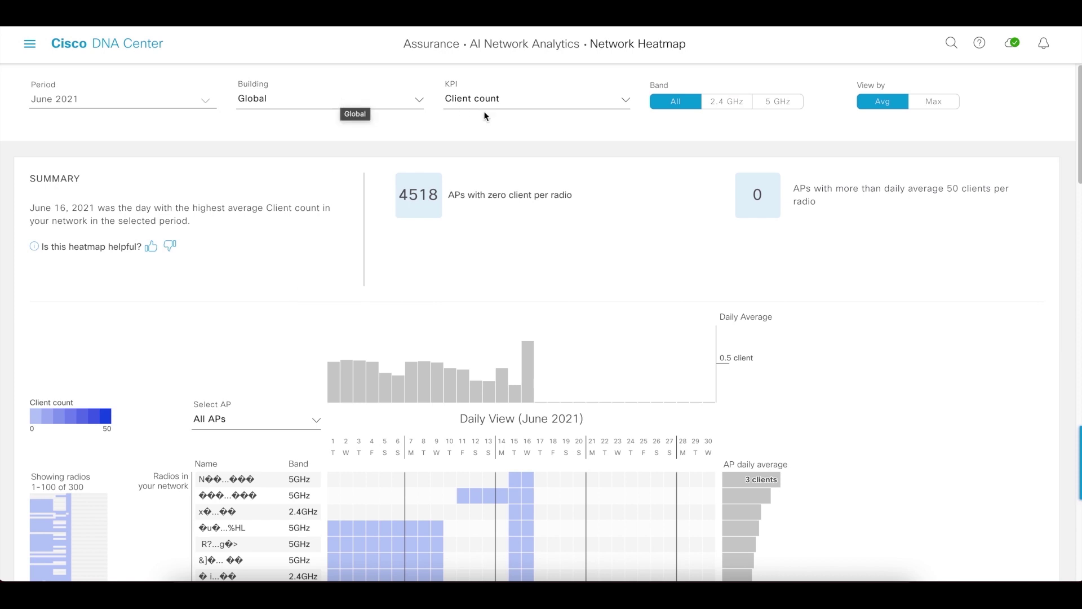
{"action": "left_click", "coordinate": [503, 99]}
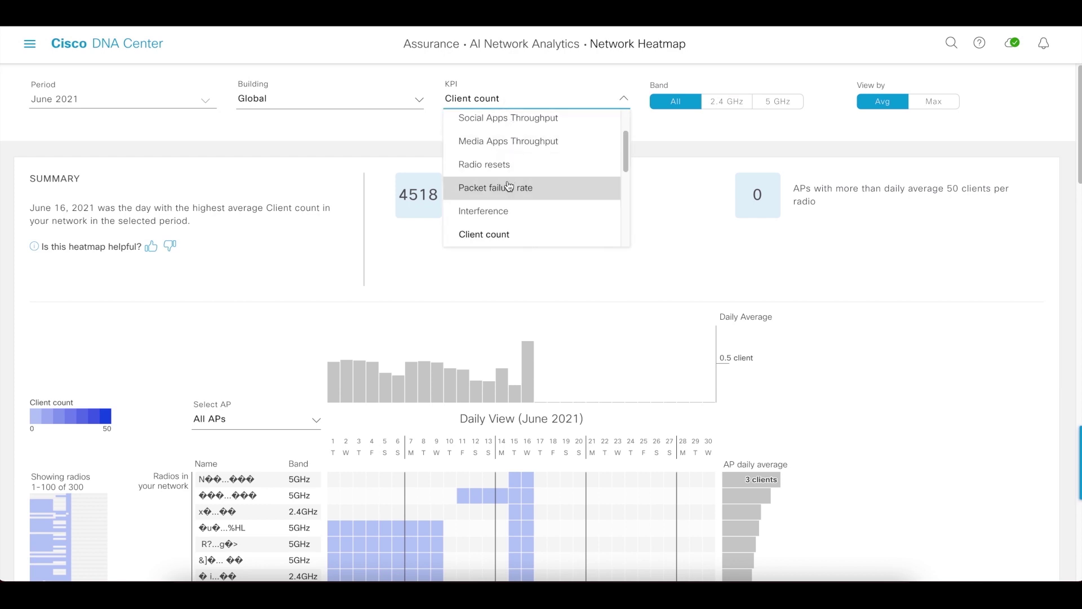
{"action": "left_click", "coordinate": [501, 211]}
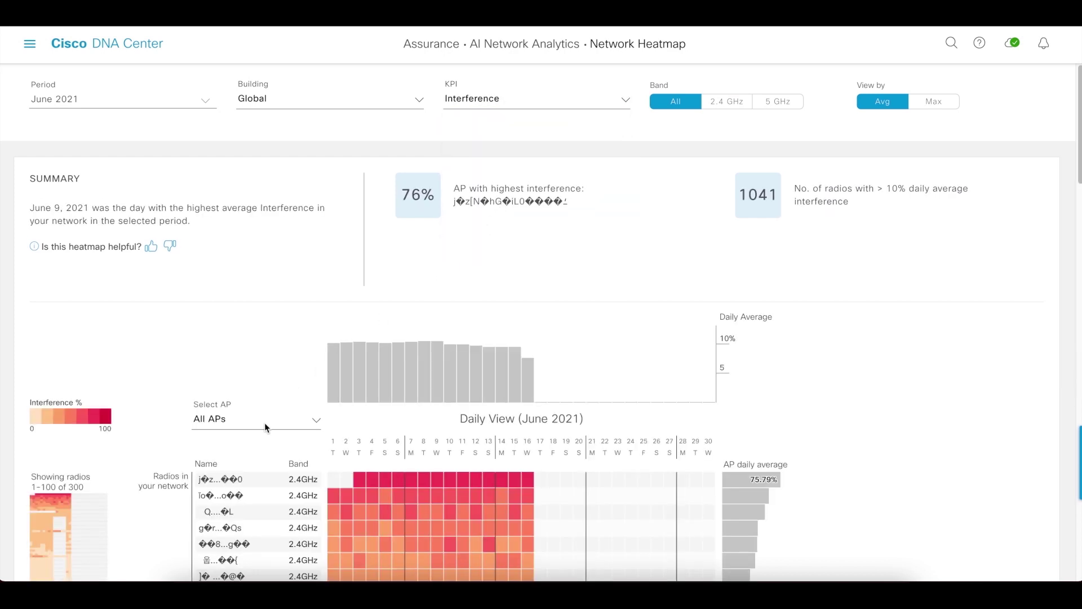
Scroll the interference heatmap and drill into the hourly interference view for June 15
{"action": "scroll", "coordinate": [259, 439], "scroll_direction": "down", "scroll_amount": 2}
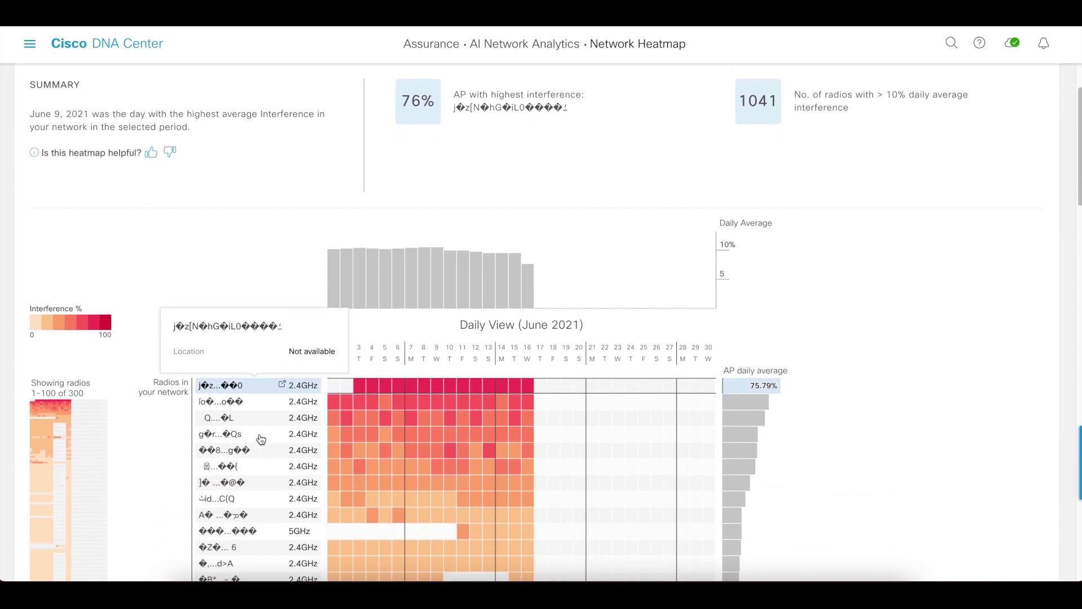
{"action": "scroll", "coordinate": [261, 439], "scroll_direction": "down", "scroll_amount": 1}
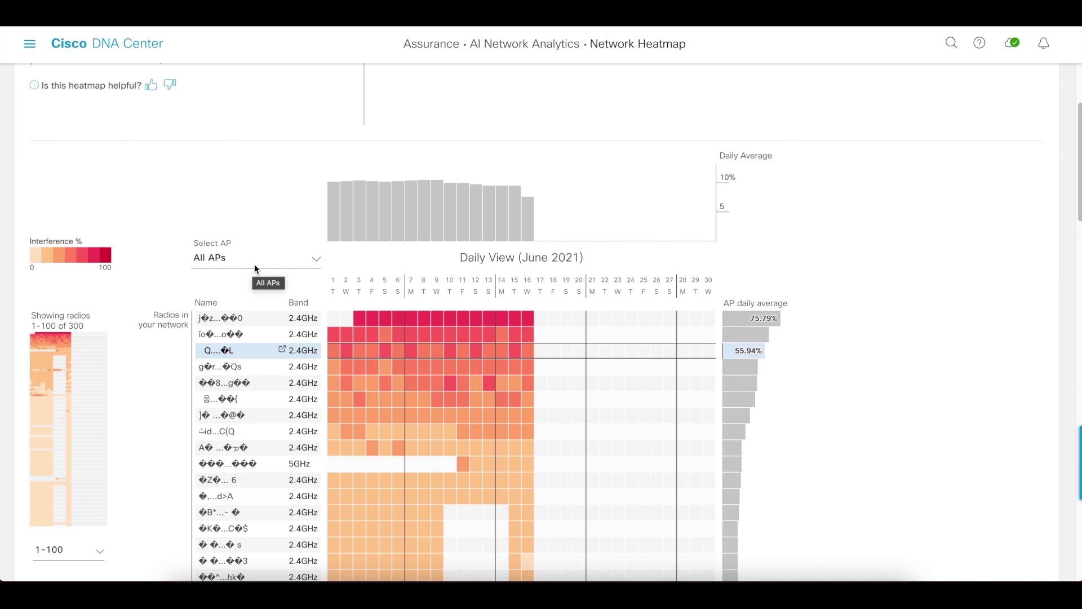
{"action": "left_click", "coordinate": [515, 286]}
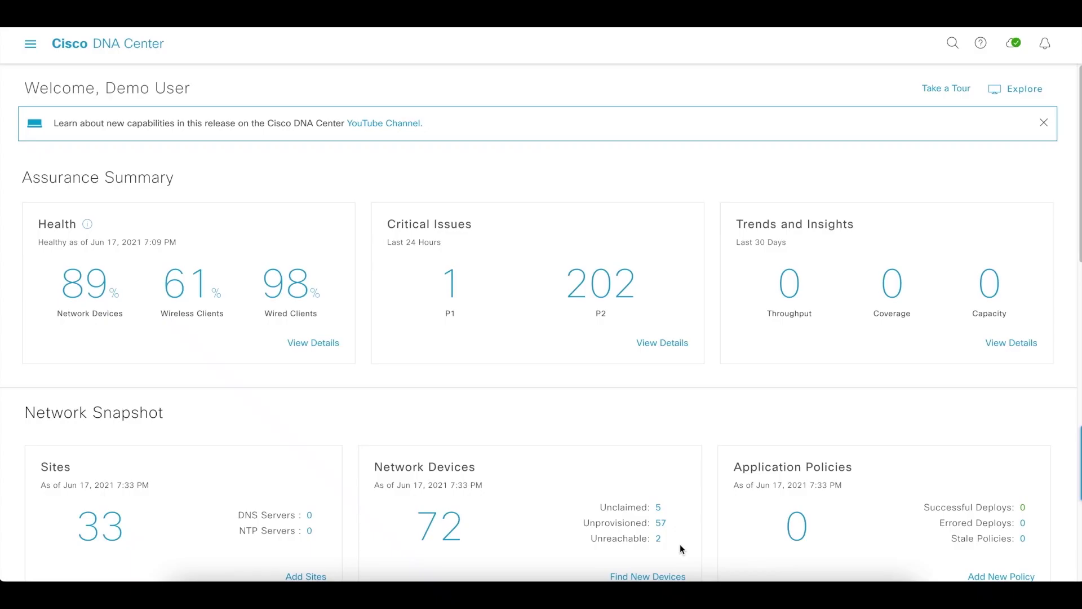
Open the Baselines dashboard, check its KPI list unchanged, and scroll to the Onboarding Time bubble chart
{"action": "left_click", "coordinate": [31, 45]}
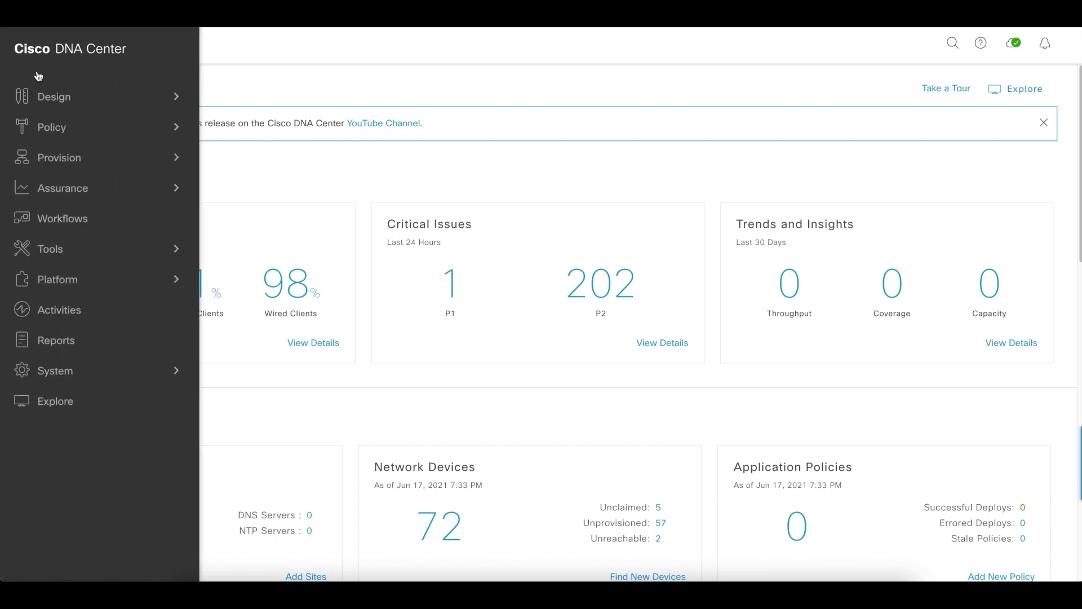
{"action": "mouse_move", "coordinate": [69, 187]}
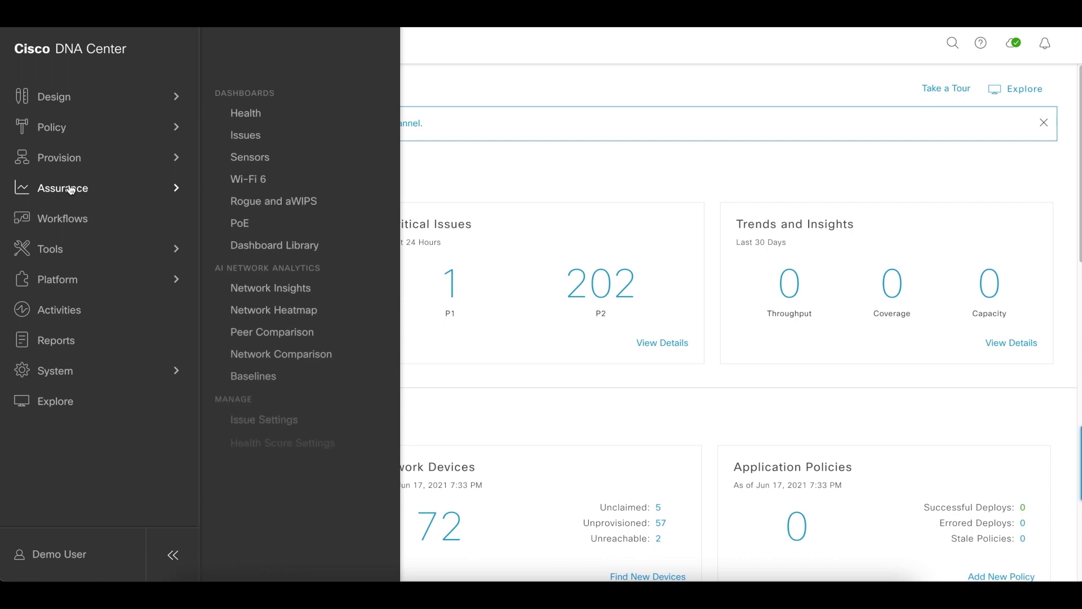
{"action": "left_click", "coordinate": [260, 379]}
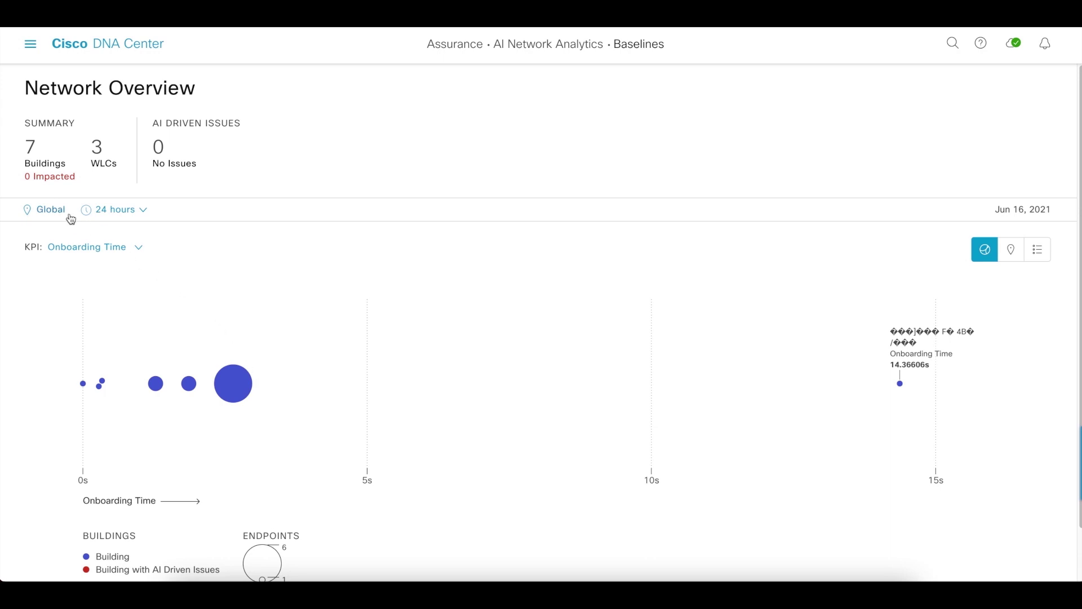
{"action": "left_click", "coordinate": [96, 248]}
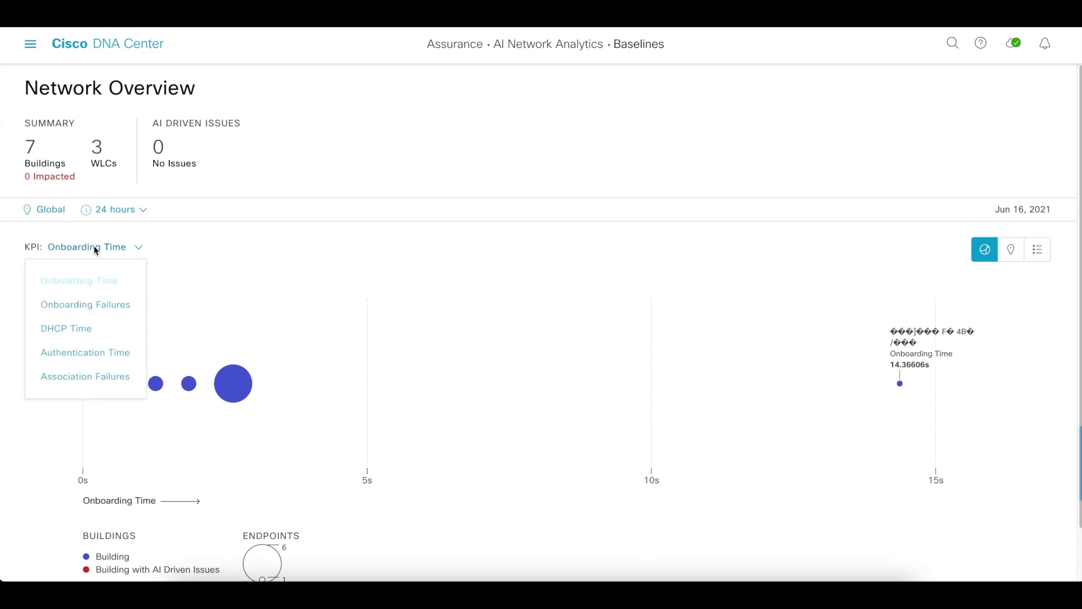
{"action": "left_click", "coordinate": [93, 246]}
{"action": "scroll", "coordinate": [224, 337], "scroll_direction": "down", "scroll_amount": 1}
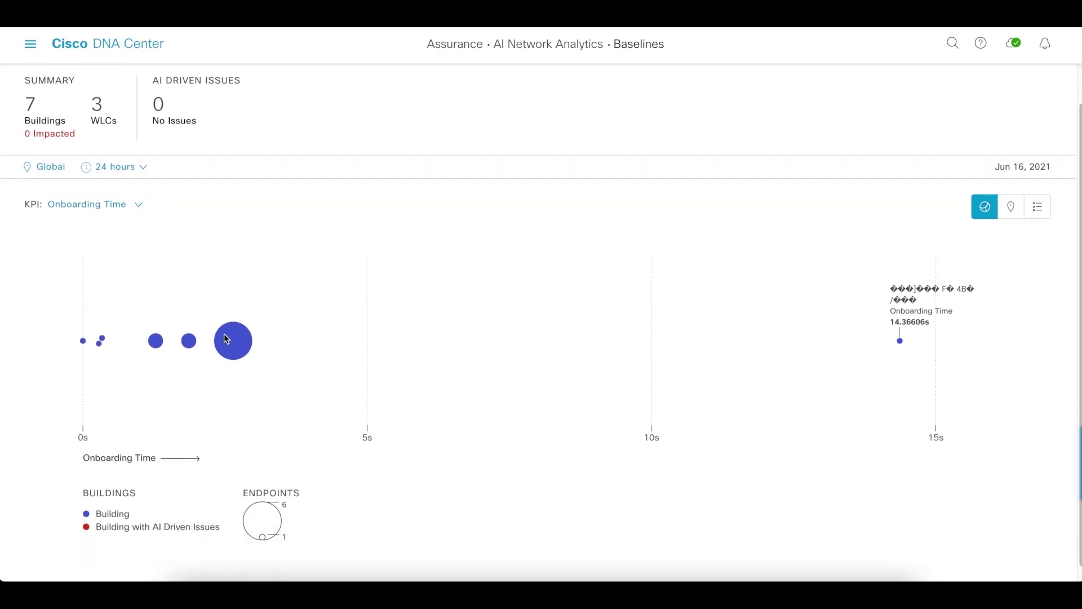
{"action": "mouse_move", "coordinate": [159, 347]}
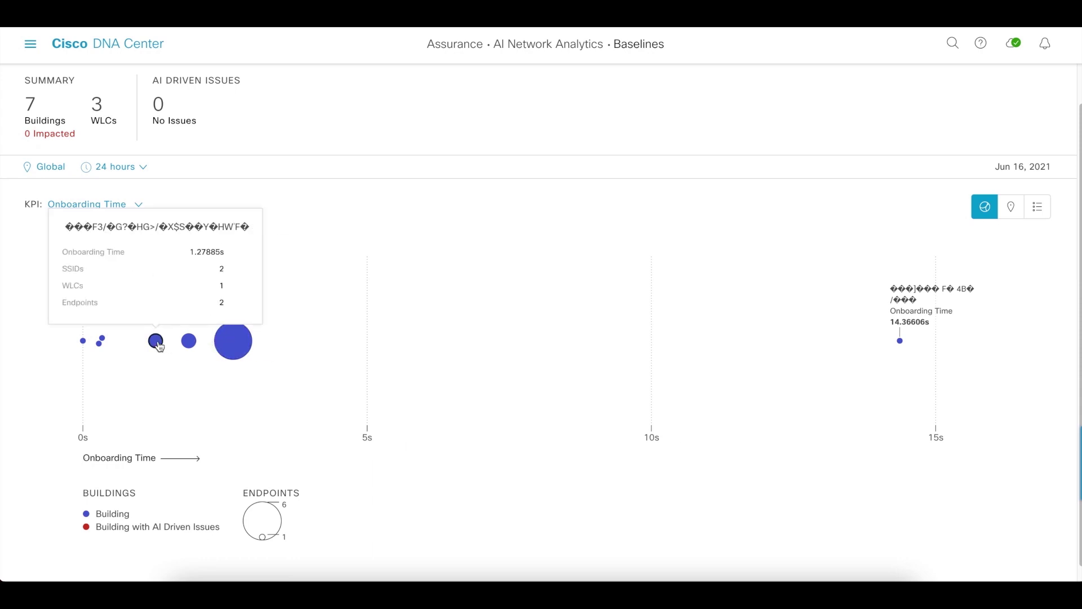
Open the largest bubble's Building View and scroll through its Jun 16 baseline KPI charts
{"action": "left_click", "coordinate": [233, 341]}
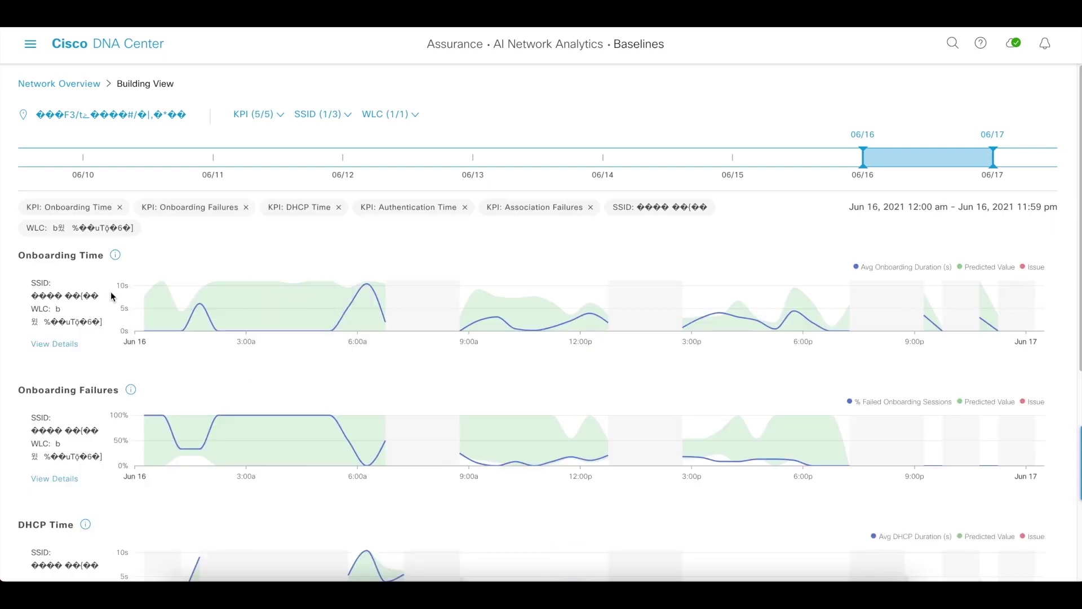
{"action": "scroll", "coordinate": [111, 292], "scroll_direction": "down", "scroll_amount": 2}
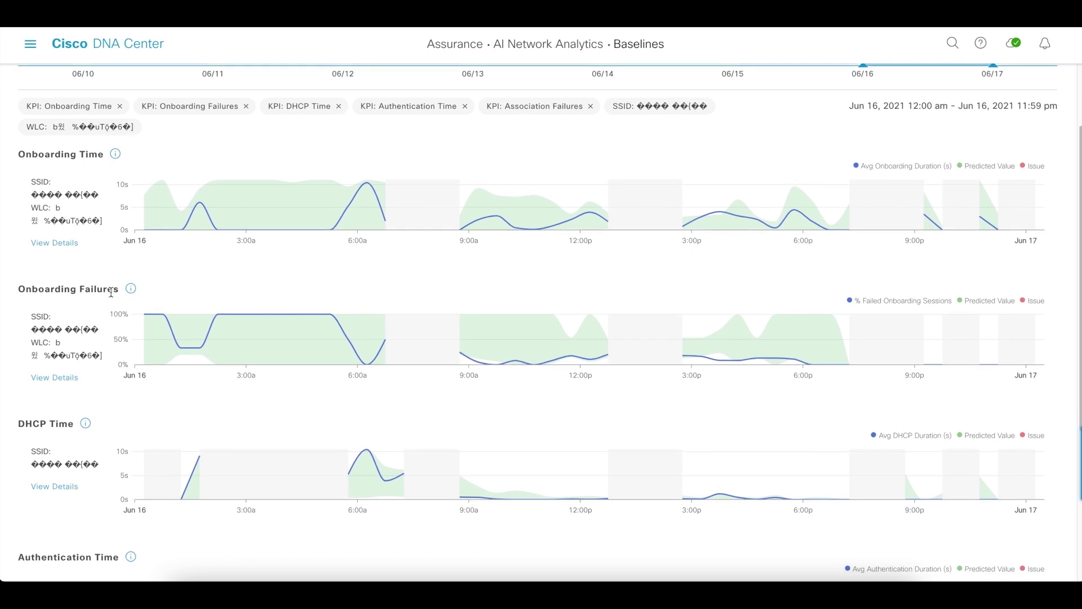
{"action": "scroll", "coordinate": [111, 292], "scroll_direction": "down", "scroll_amount": 1}
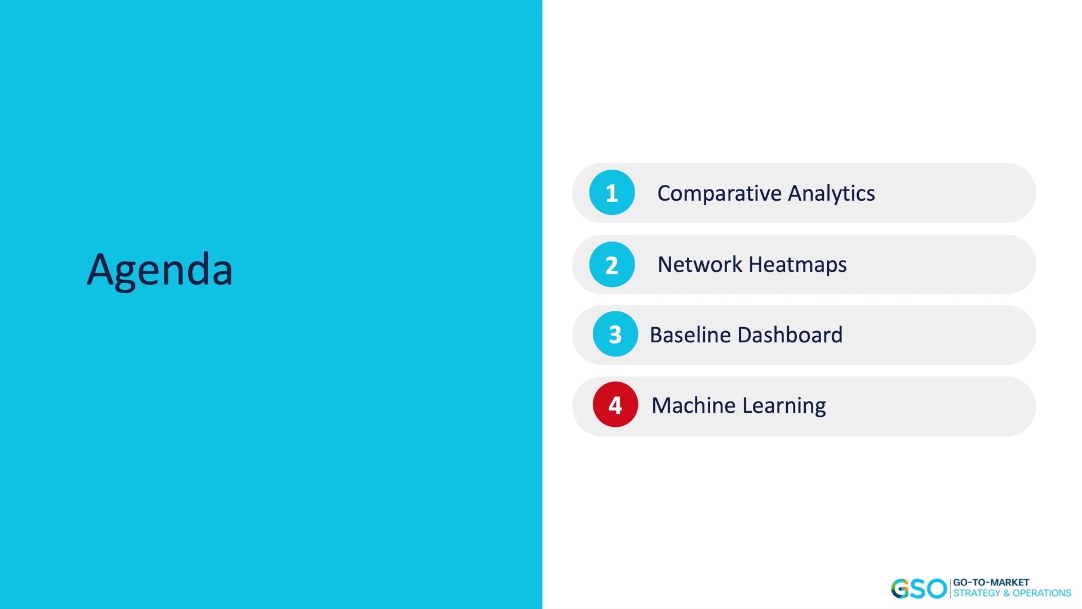
Advance the slideshow through Machine Reasoning Engine to the AAA Failure Root Cause Analysis slide
{"action": "key", "text": "Right"}
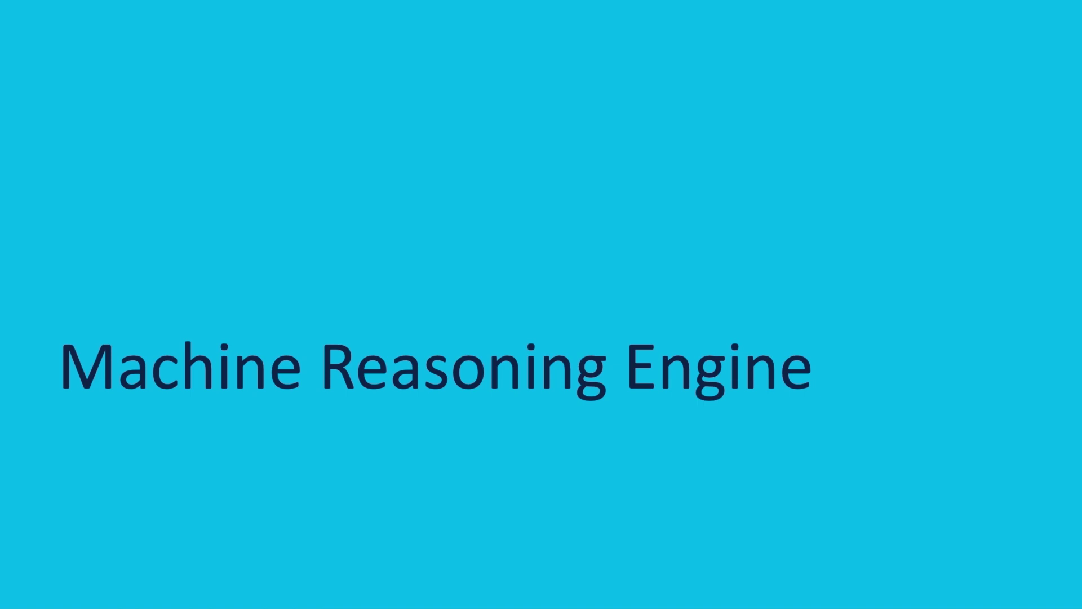
{"action": "key", "text": "Right"}
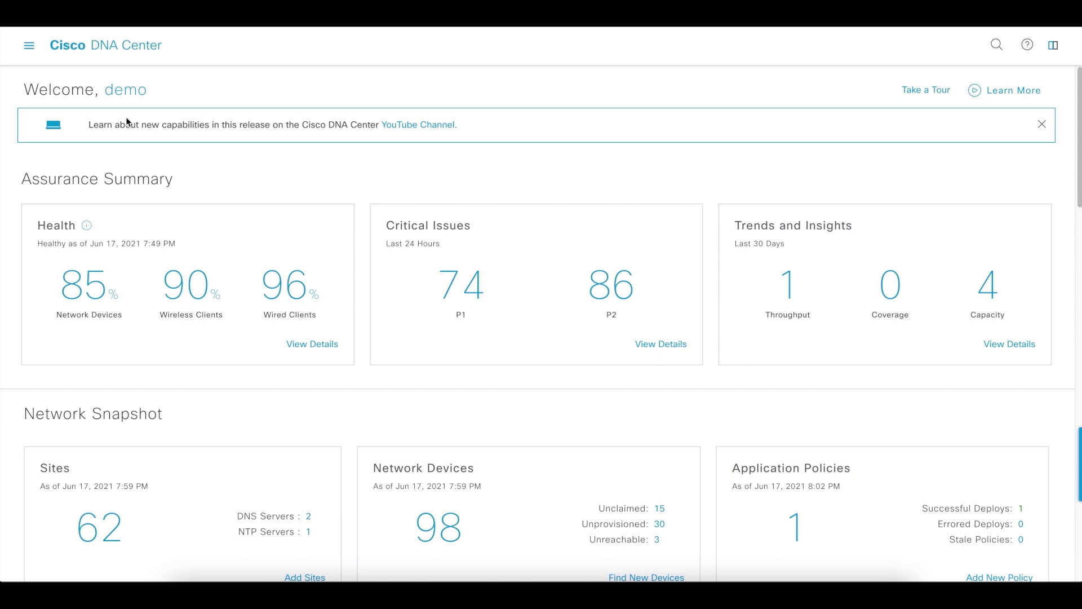
Open Assurance Issues and filter to the 5 AI-Driven issues, all P3 baseline deviations
{"action": "left_click", "coordinate": [29, 48]}
{"action": "mouse_move", "coordinate": [170, 183]}
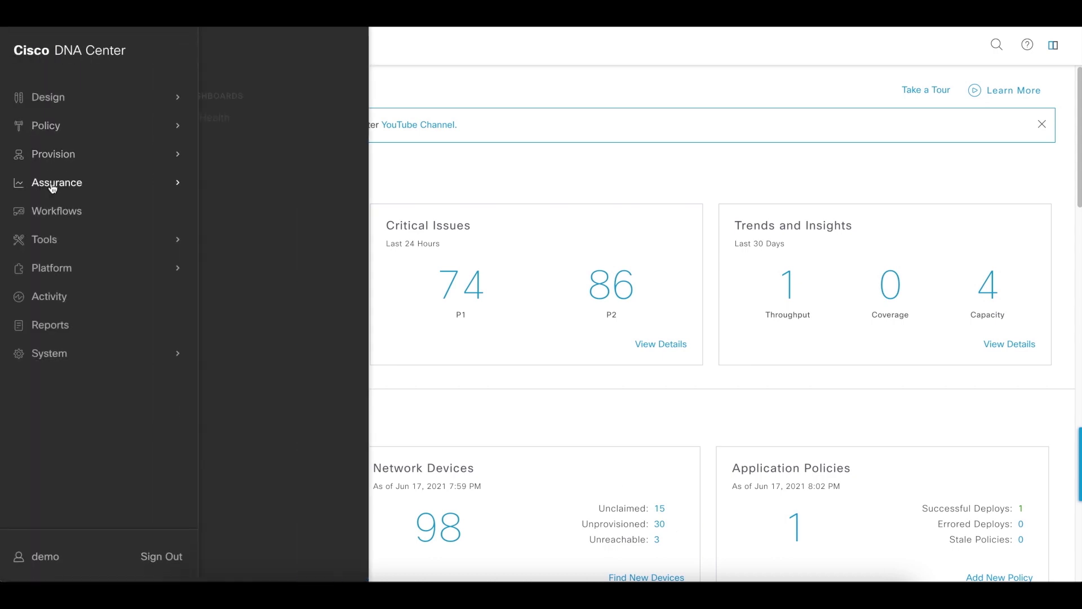
{"action": "left_click", "coordinate": [232, 137]}
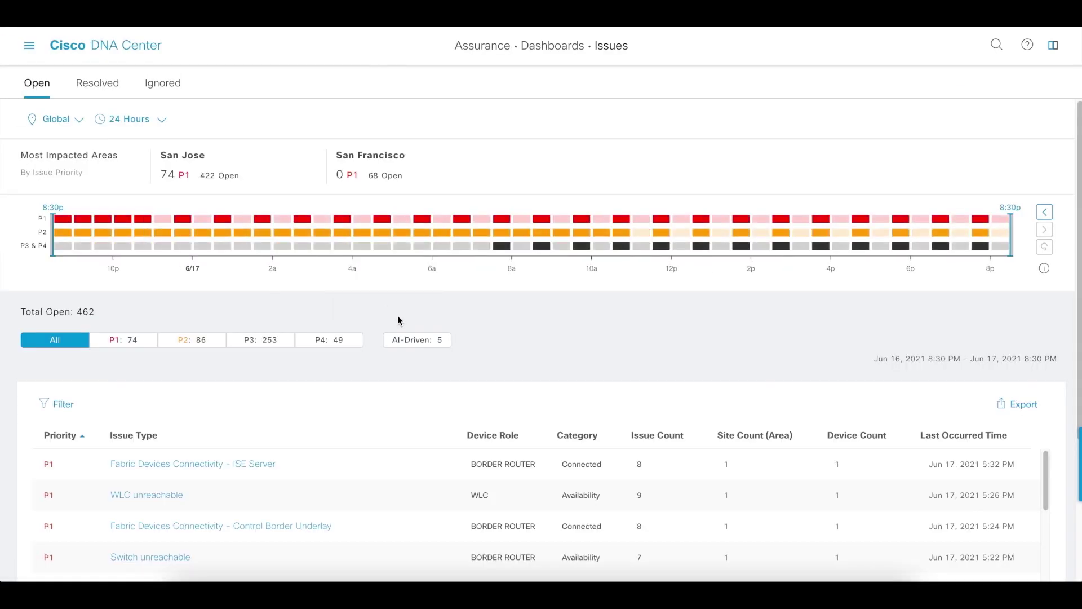
{"action": "left_click", "coordinate": [409, 342]}
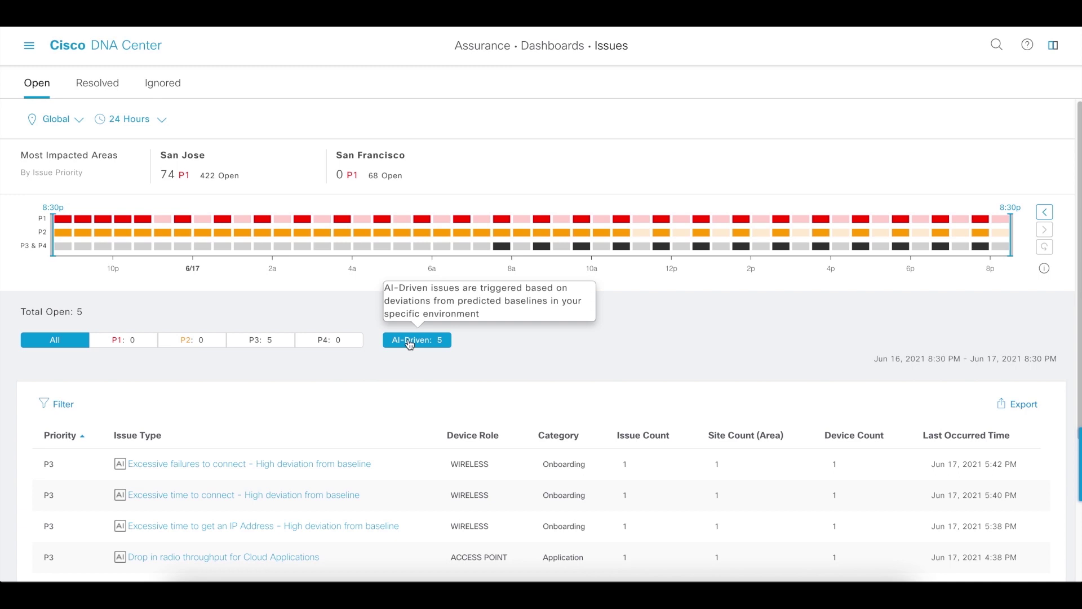